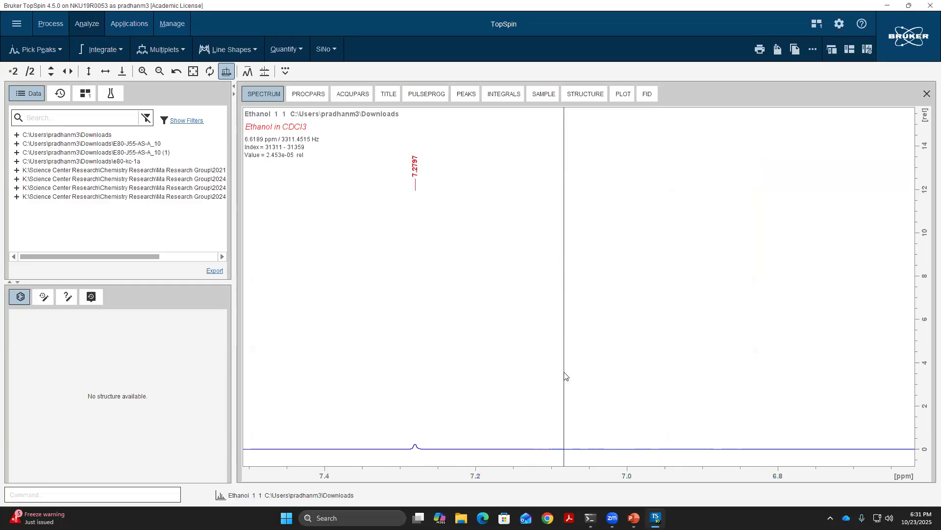
- Calibrate the spectrum by referencing the apex of the CDCl3 solvent peak to 7.26 ppm, with existing peak lists modified
{"action": "left_click_drag", "start_coordinate": [380, 353], "coordinate": [475, 353]}
{"action": "scroll", "coordinate": [495, 365], "scroll_direction": "up", "scroll_amount": 5}
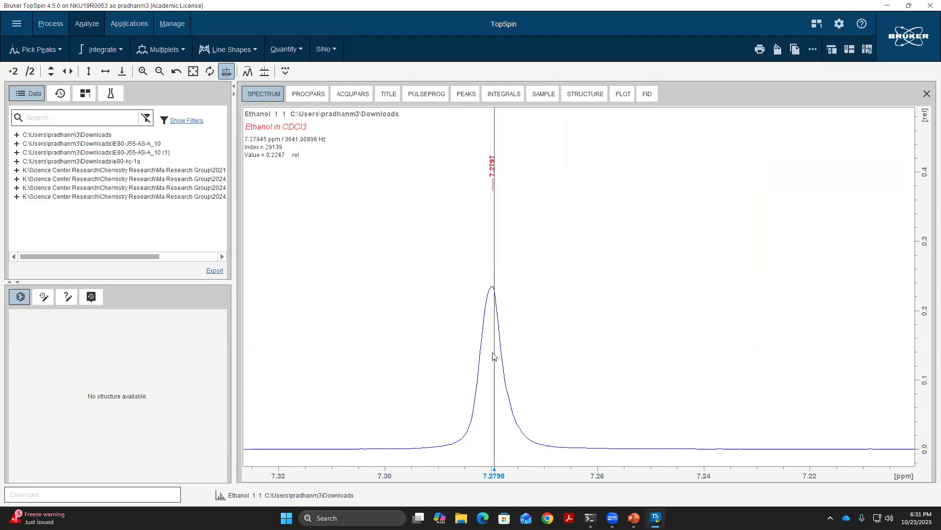
{"action": "left_click_drag", "start_coordinate": [462, 357], "coordinate": [549, 363]}
{"action": "scroll", "coordinate": [510, 356], "scroll_direction": "up", "scroll_amount": 2}
{"action": "scroll", "coordinate": [507, 356], "scroll_direction": "down", "scroll_amount": 1}
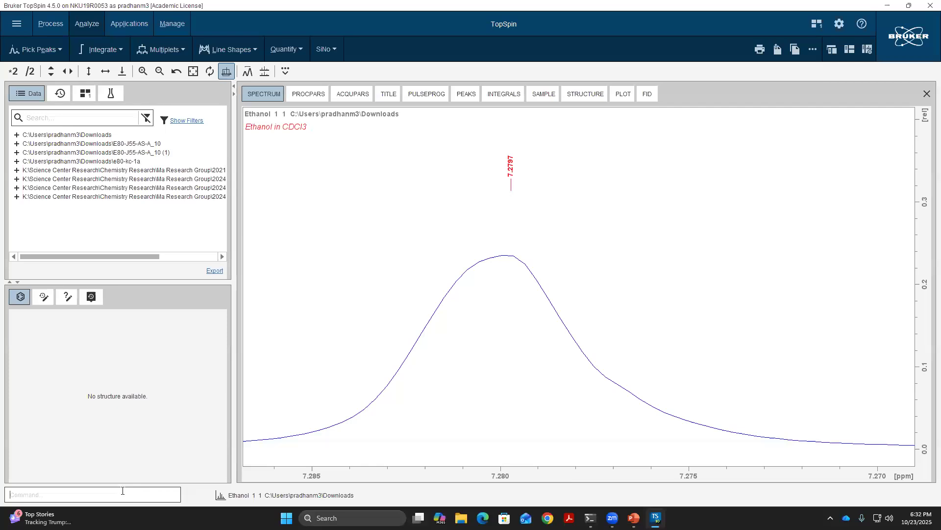
{"action": "type", "text": ".cal"}
{"action": "key", "text": "Return"}
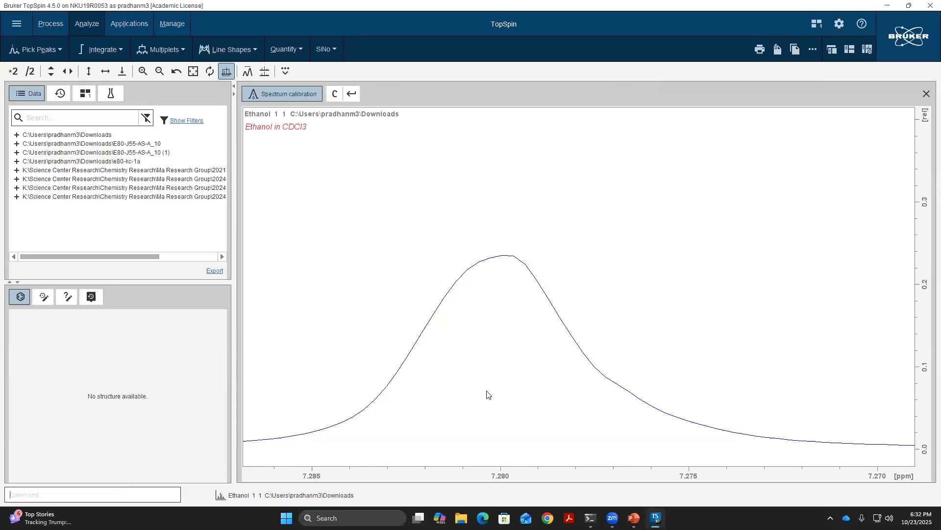
{"action": "left_click", "coordinate": [501, 258]}
{"action": "type", "text": "7.26"}
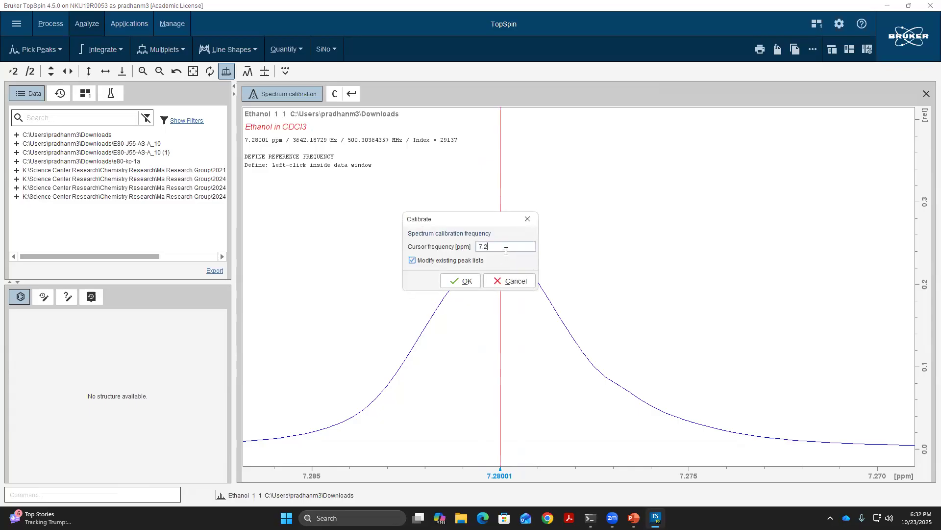
{"action": "left_click", "coordinate": [463, 282]}
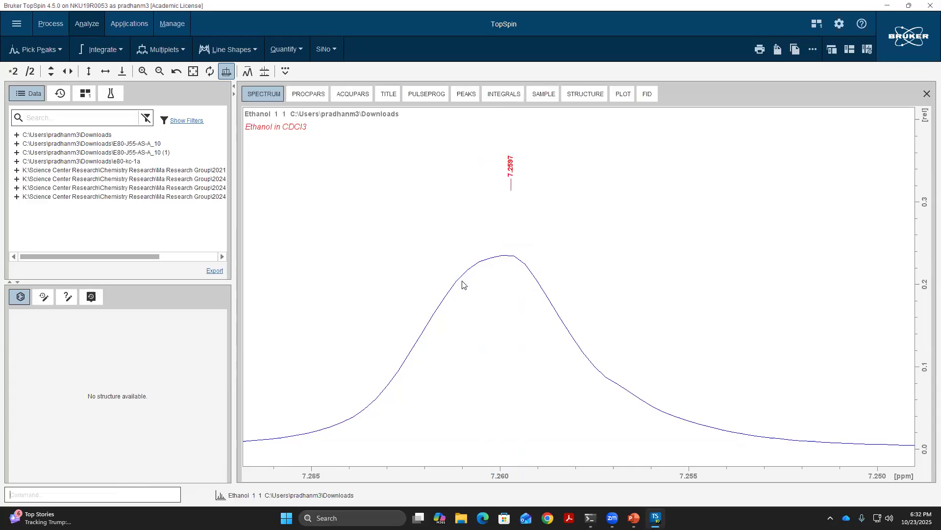
- Define a multiplet by region over the quartet, from about 3.70 to 3.62 ppm, and save it on leaving multiplet analysis
{"action": "double_click", "coordinate": [617, 242]}
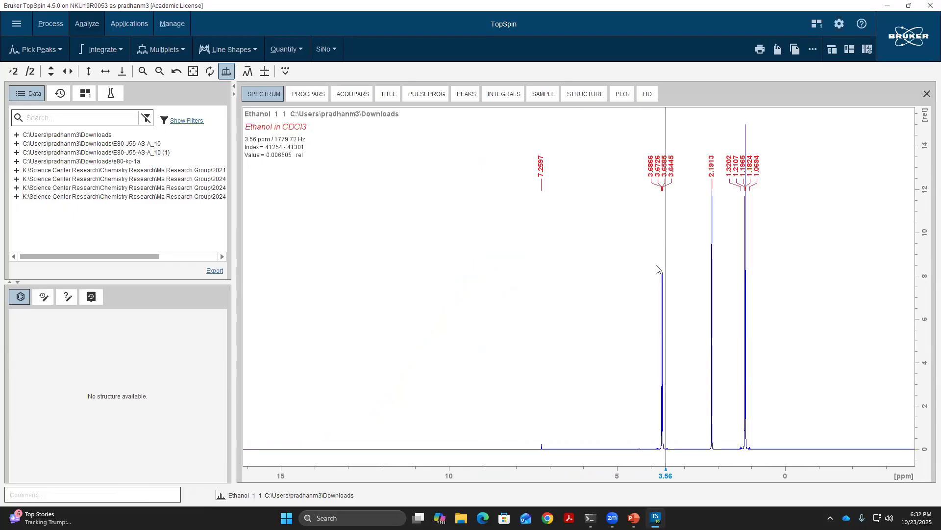
{"action": "left_click_drag", "start_coordinate": [651, 271], "coordinate": [767, 282]}
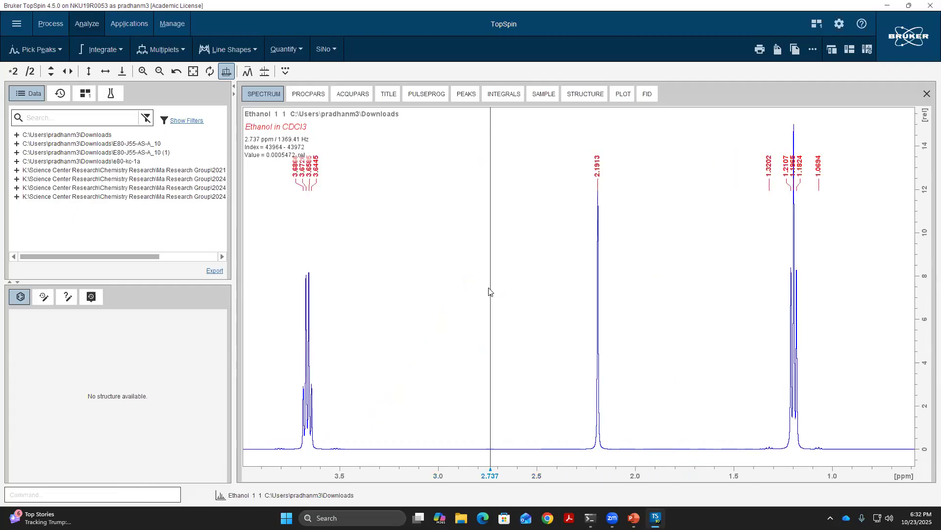
{"action": "scroll", "coordinate": [489, 288], "scroll_direction": "down", "scroll_amount": 2}
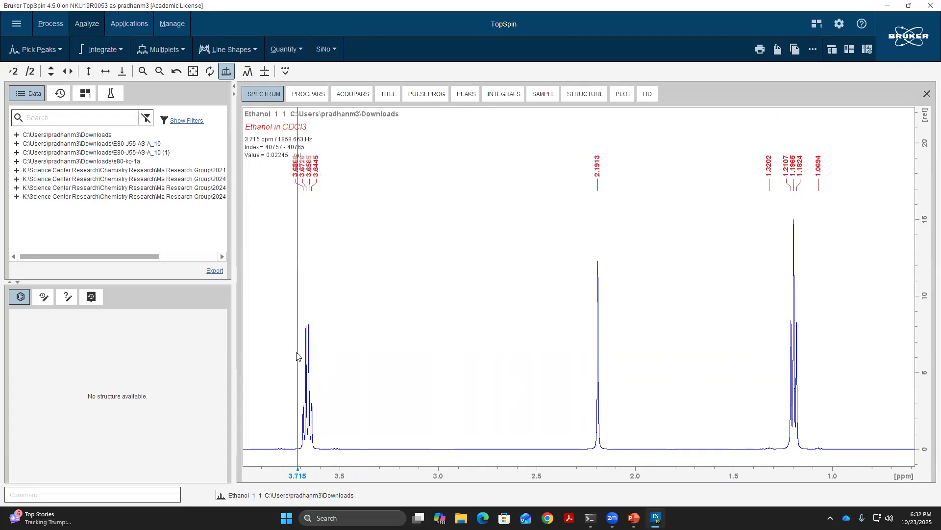
{"action": "left_click_drag", "start_coordinate": [288, 357], "coordinate": [358, 360]}
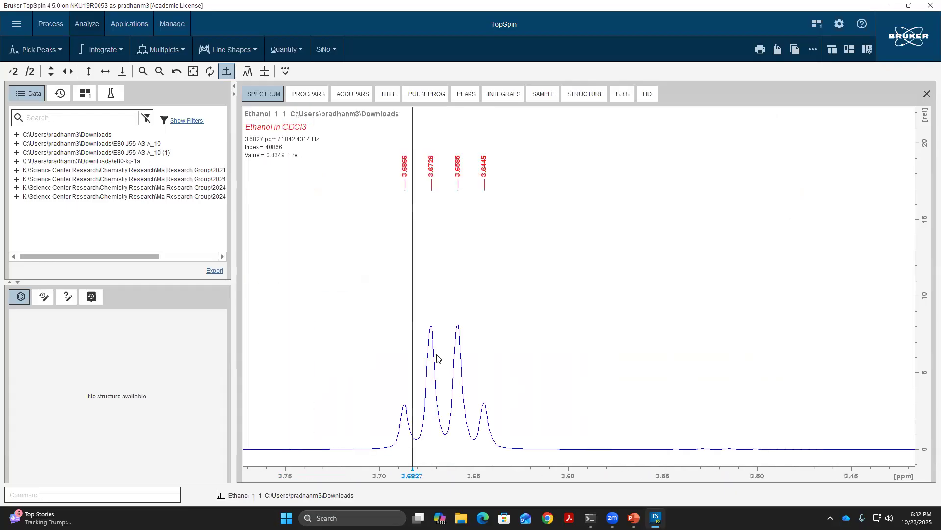
{"action": "scroll", "coordinate": [438, 354], "scroll_direction": "up", "scroll_amount": 1}
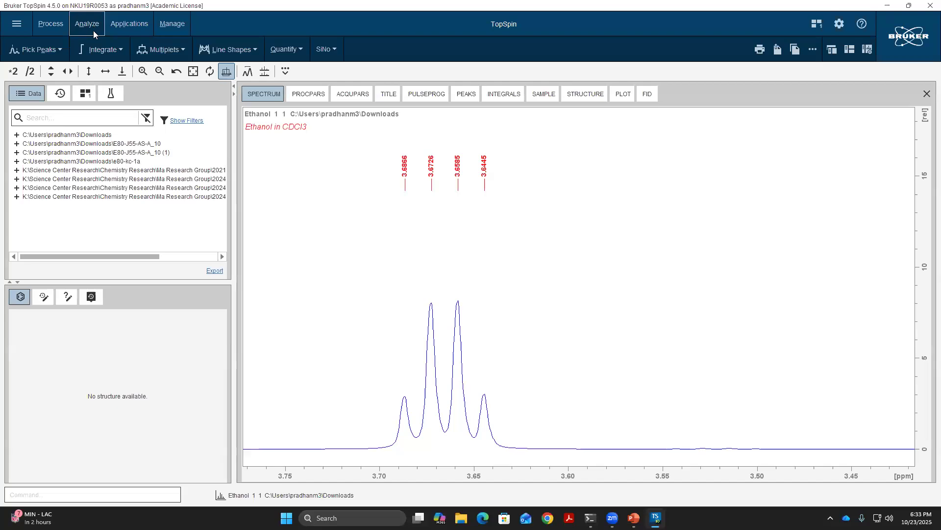
{"action": "left_click", "coordinate": [158, 53]}
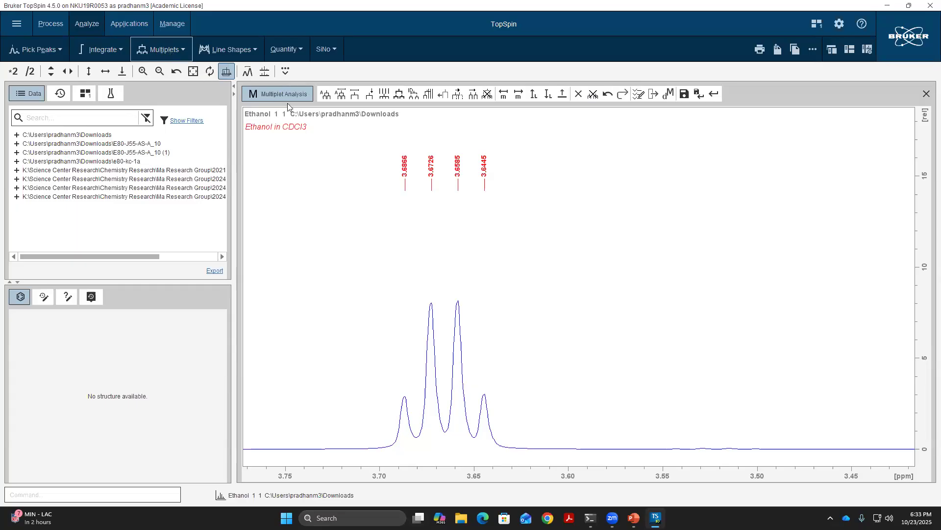
{"action": "left_click", "coordinate": [360, 97]}
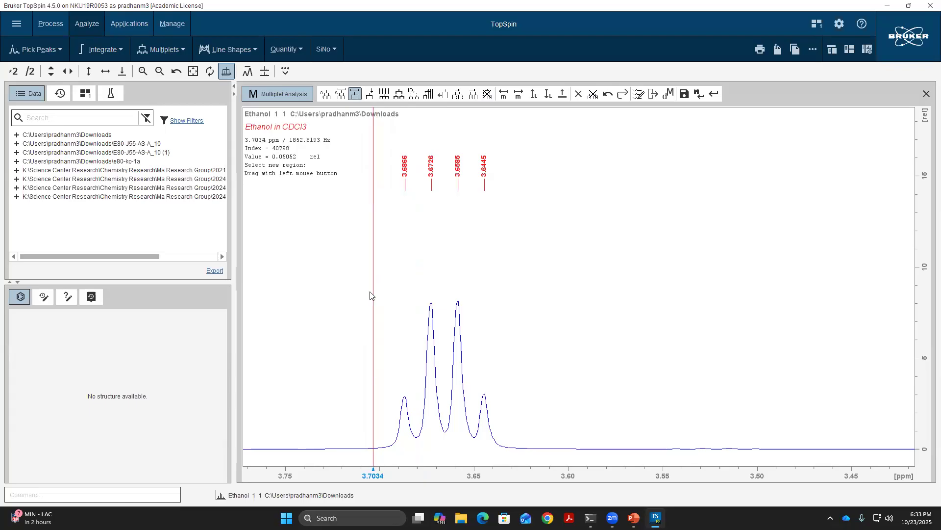
{"action": "left_click_drag", "start_coordinate": [375, 293], "coordinate": [525, 301]}
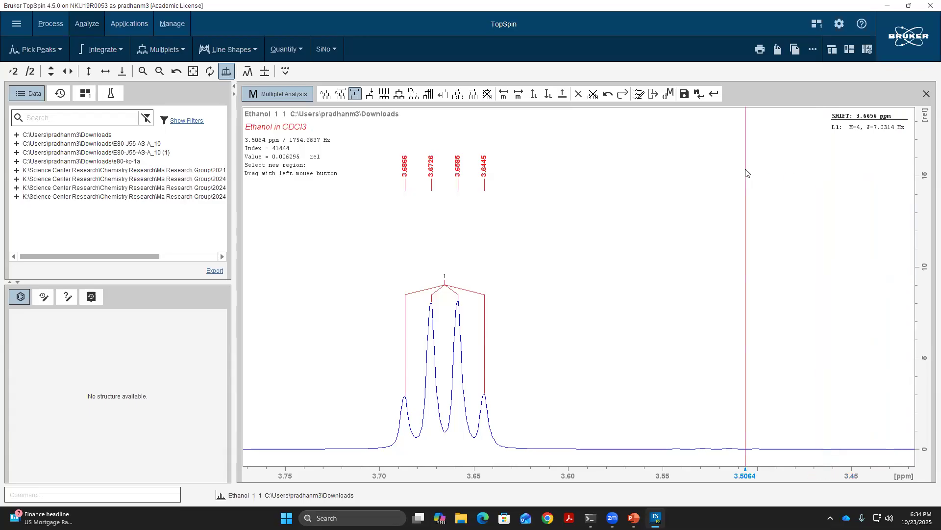
{"action": "left_click", "coordinate": [698, 94]}
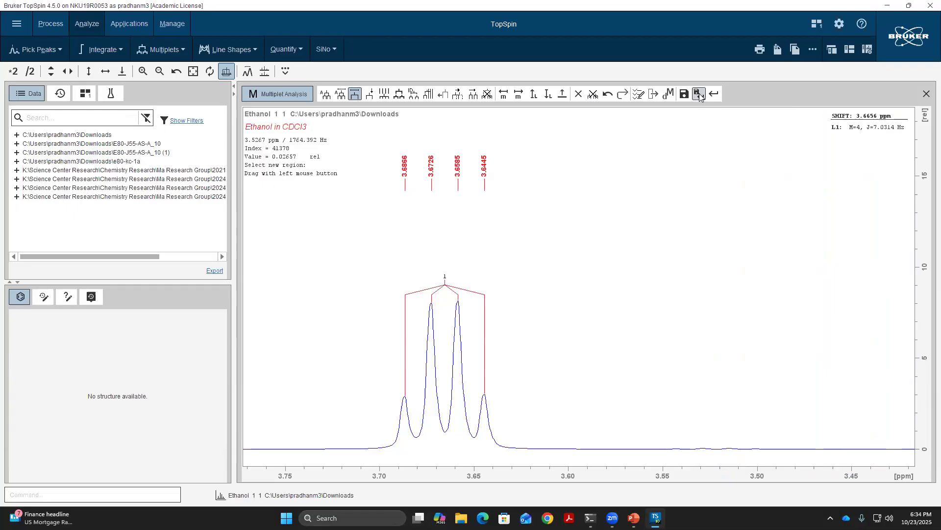
- Define a multiplet by region over the triplet, from about 1.24 to 1.15 ppm, and save it on leaving multiplet analysis
{"action": "double_click", "coordinate": [687, 186]}
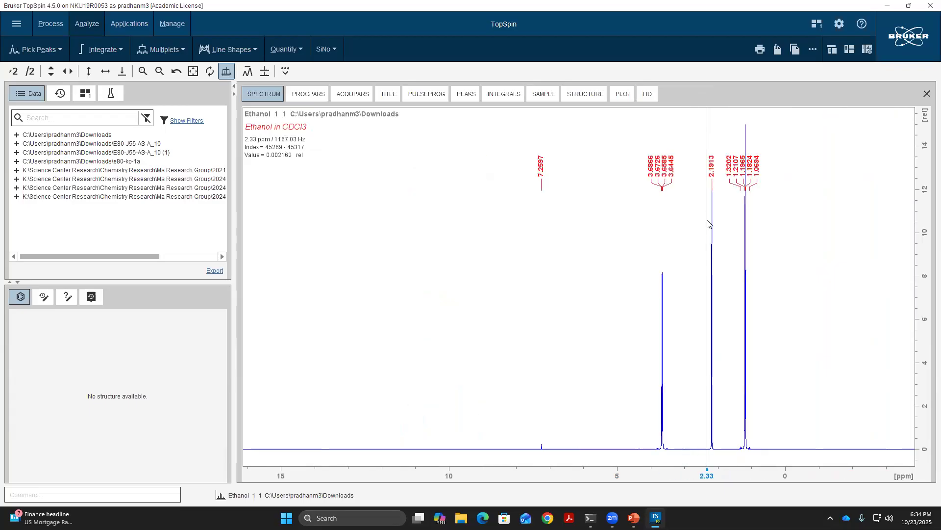
{"action": "left_click_drag", "start_coordinate": [637, 235], "coordinate": [773, 244]}
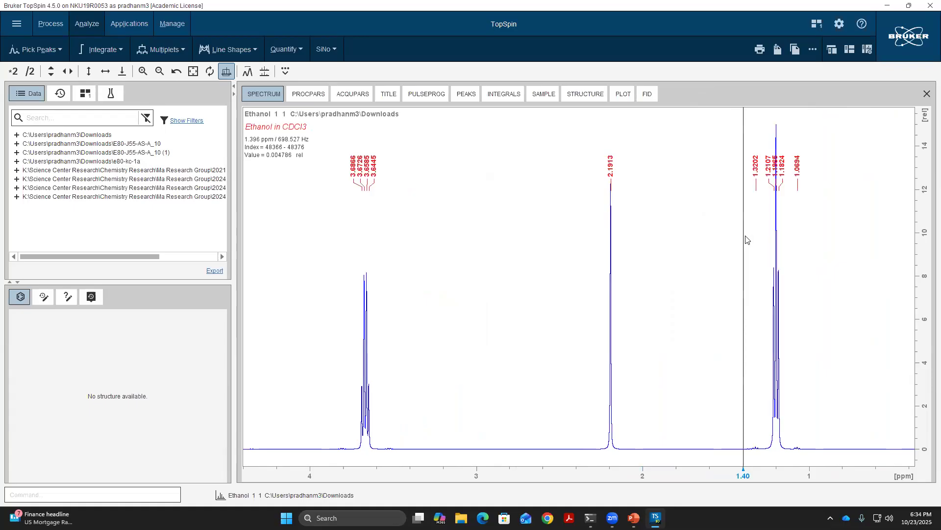
{"action": "left_click_drag", "start_coordinate": [811, 243], "coordinate": [826, 244]}
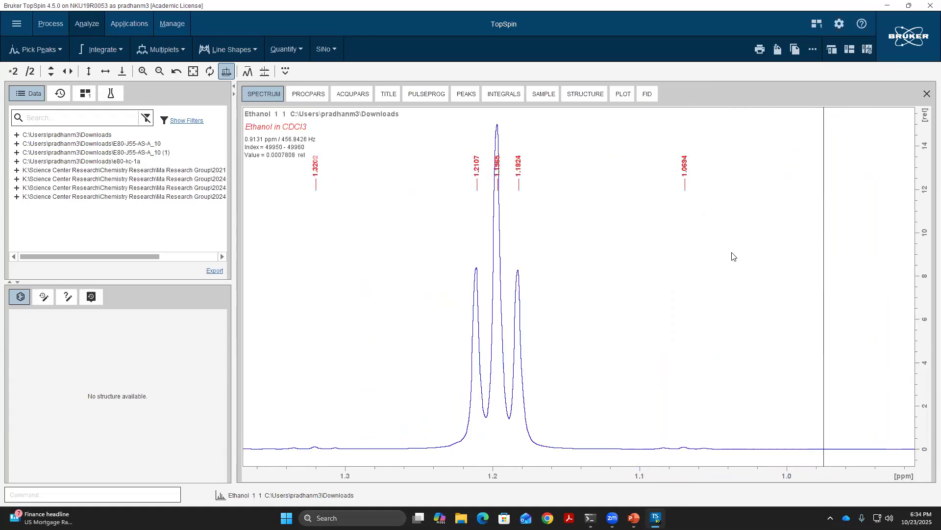
{"action": "scroll", "coordinate": [501, 262], "scroll_direction": "down", "scroll_amount": 2}
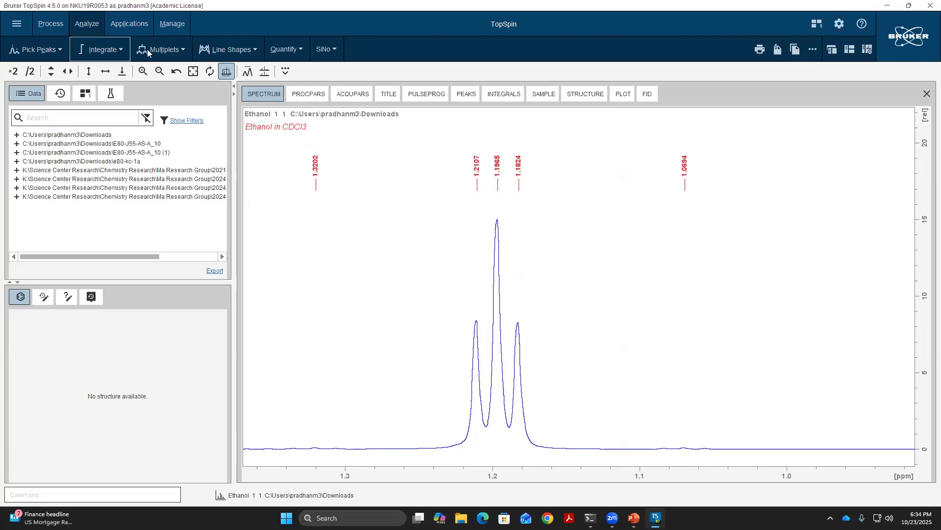
{"action": "left_click", "coordinate": [162, 51]}
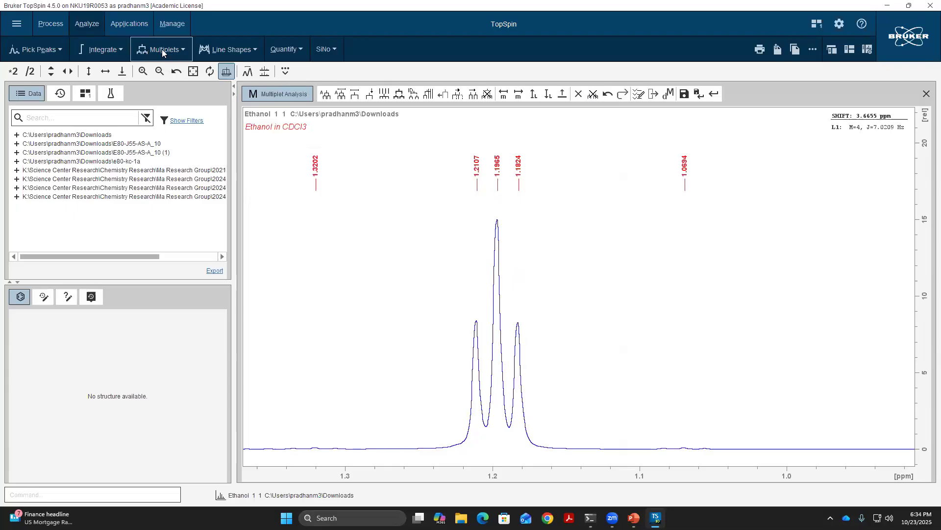
{"action": "left_click", "coordinate": [356, 94]}
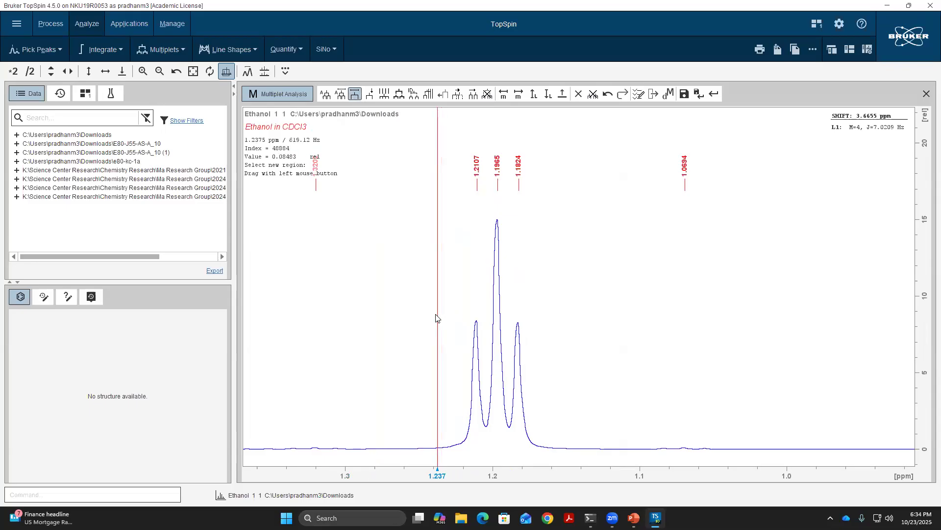
{"action": "left_click_drag", "start_coordinate": [435, 318], "coordinate": [562, 328]}
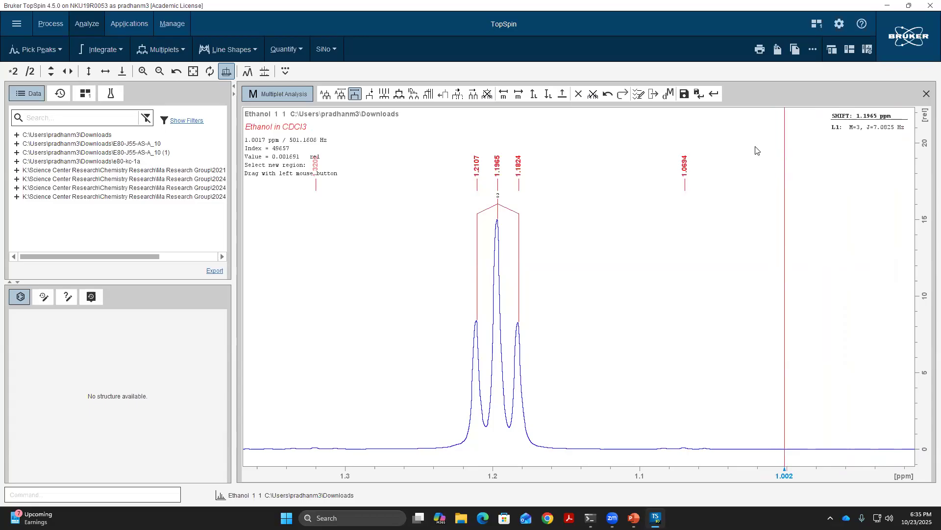
{"action": "left_click", "coordinate": [700, 95]}
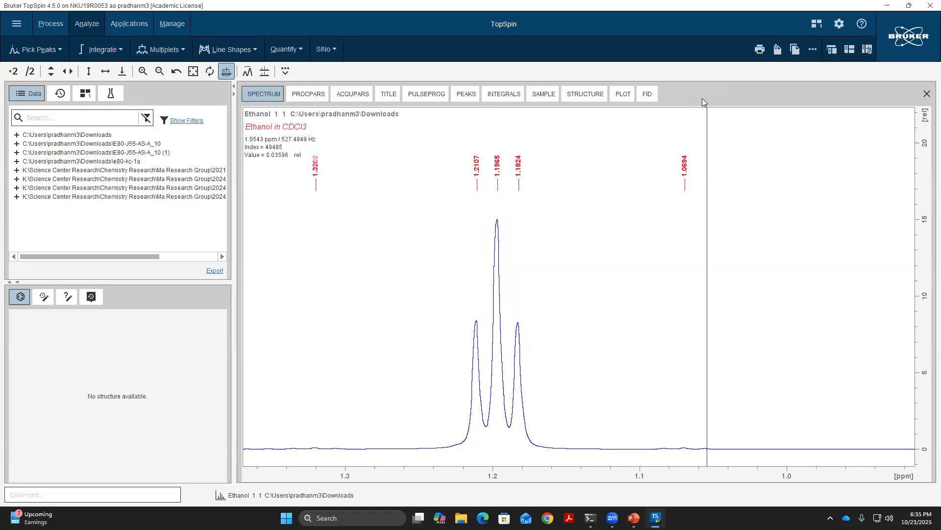
- Reopen multiplet analysis with both signals in view and switch between the two saved multiplets to compare their shifts and J couplings
{"action": "double_click", "coordinate": [731, 256]}
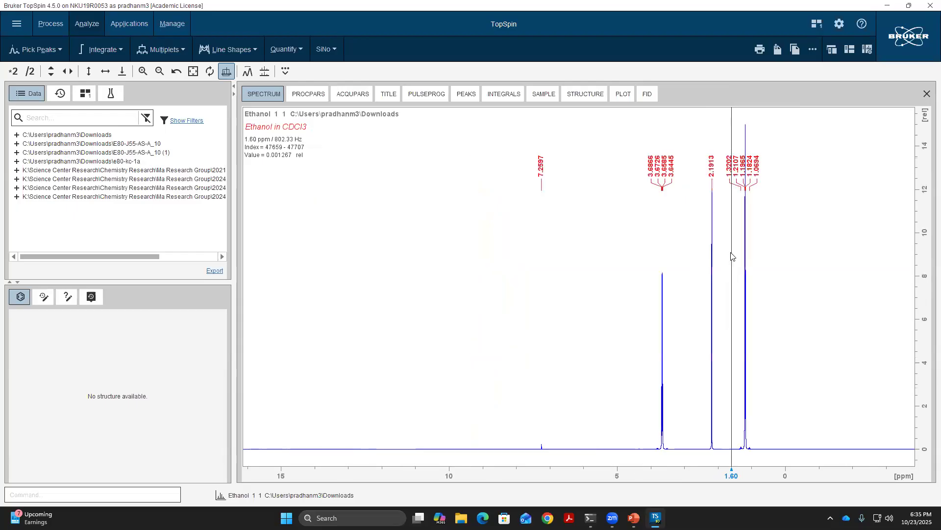
{"action": "left_click_drag", "start_coordinate": [627, 285], "coordinate": [788, 299]}
{"action": "left_click_drag", "start_coordinate": [342, 294], "coordinate": [824, 289]}
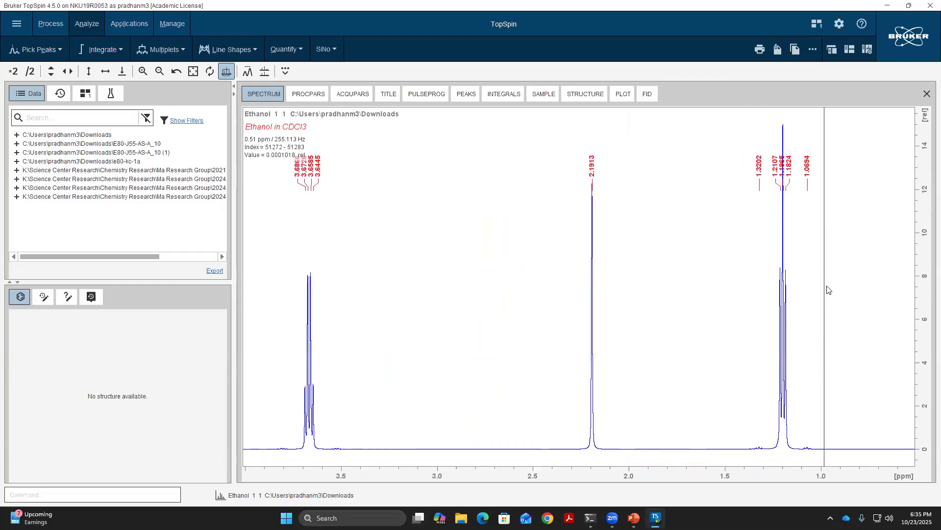
{"action": "scroll", "coordinate": [794, 314], "scroll_direction": "down", "scroll_amount": 2}
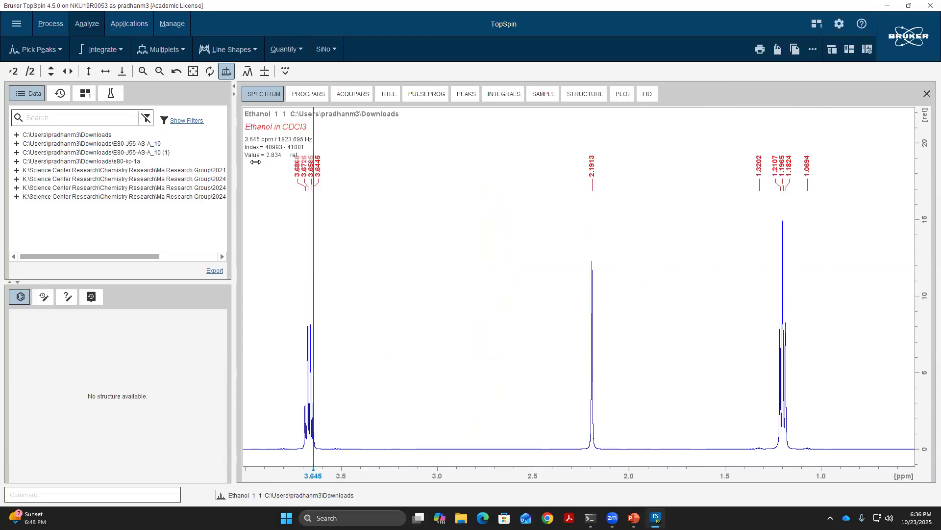
{"action": "left_click", "coordinate": [159, 57]}
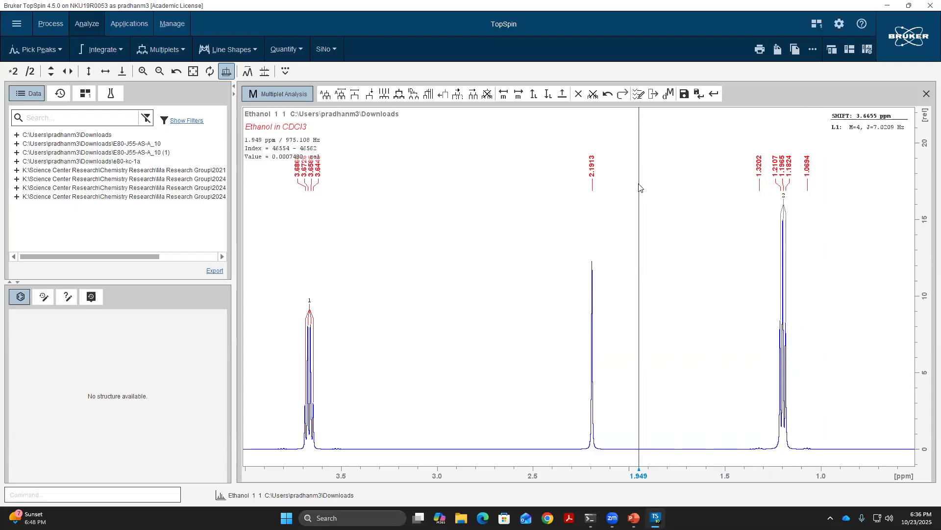
{"action": "left_click", "coordinate": [519, 95]}
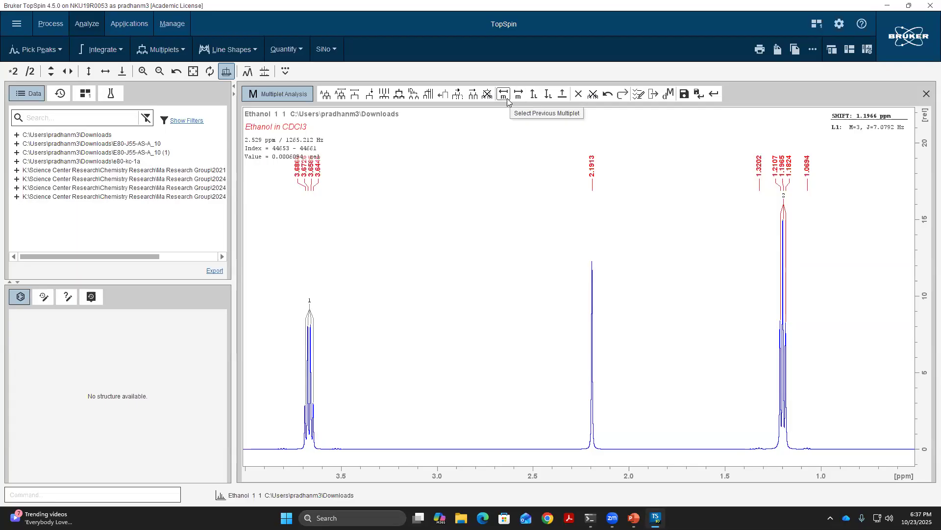
{"action": "left_click", "coordinate": [507, 99]}
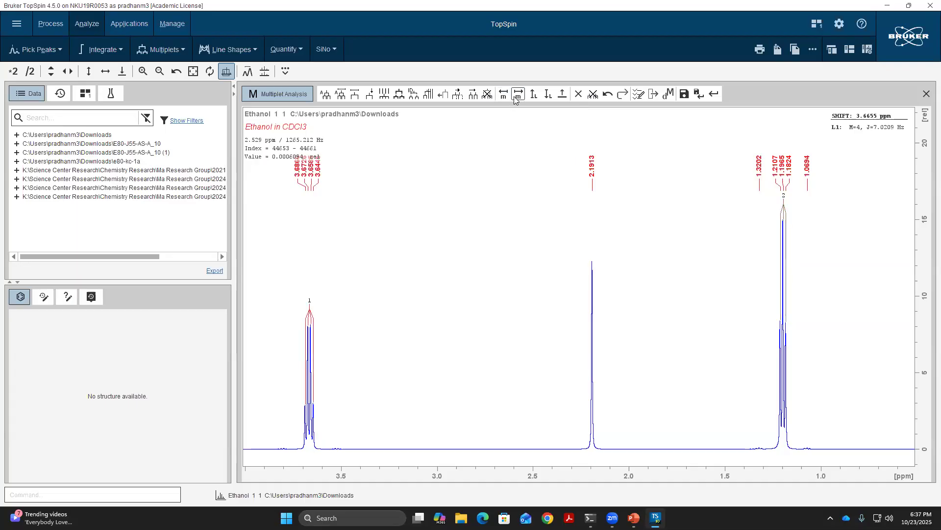
{"action": "left_click", "coordinate": [515, 98]}
{"action": "left_click", "coordinate": [507, 100]}
{"action": "left_click", "coordinate": [523, 99]}
{"action": "left_click", "coordinate": [507, 99]}
{"action": "left_click", "coordinate": [515, 100]}
{"action": "left_click", "coordinate": [517, 100]}
{"action": "left_click", "coordinate": [517, 101]}
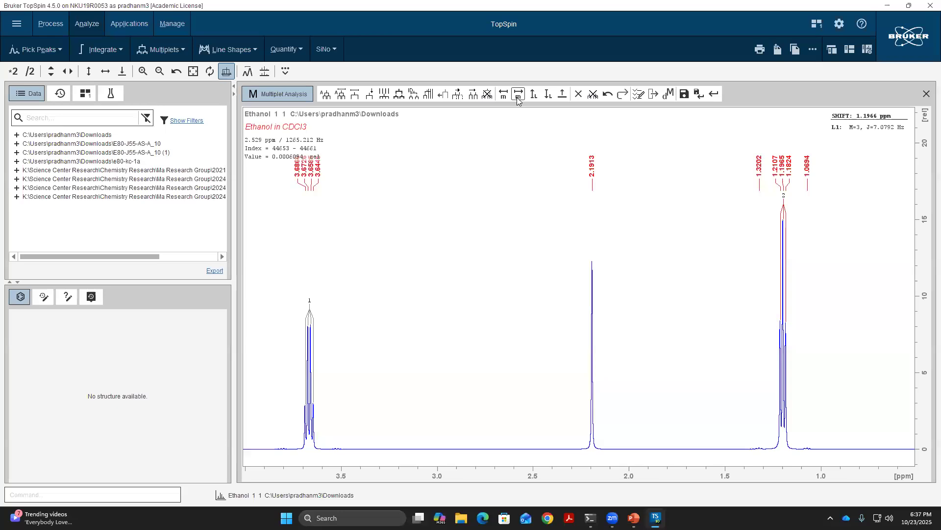
{"action": "left_click", "coordinate": [517, 100]}
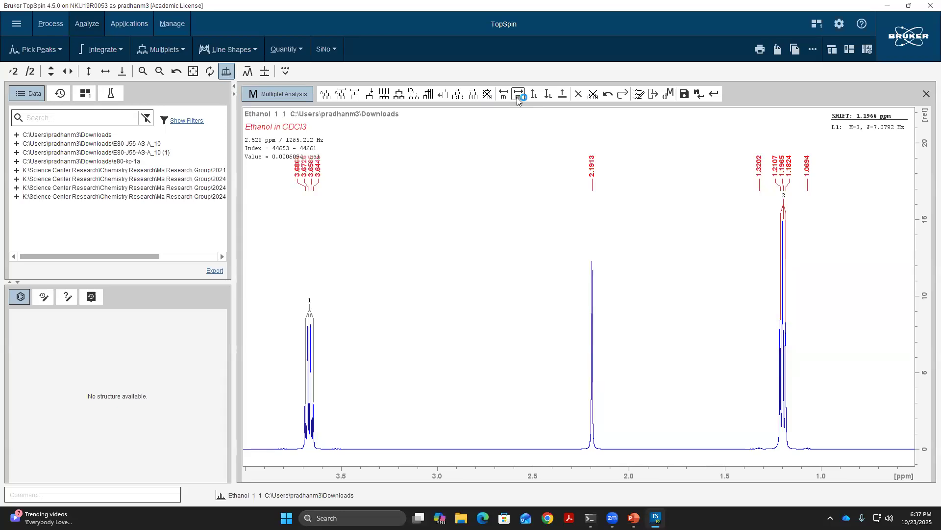
- Delete the selected triplet multiplet and all remaining multiplets, saving the change on leaving multiplet analysis
{"action": "left_click", "coordinate": [582, 97]}
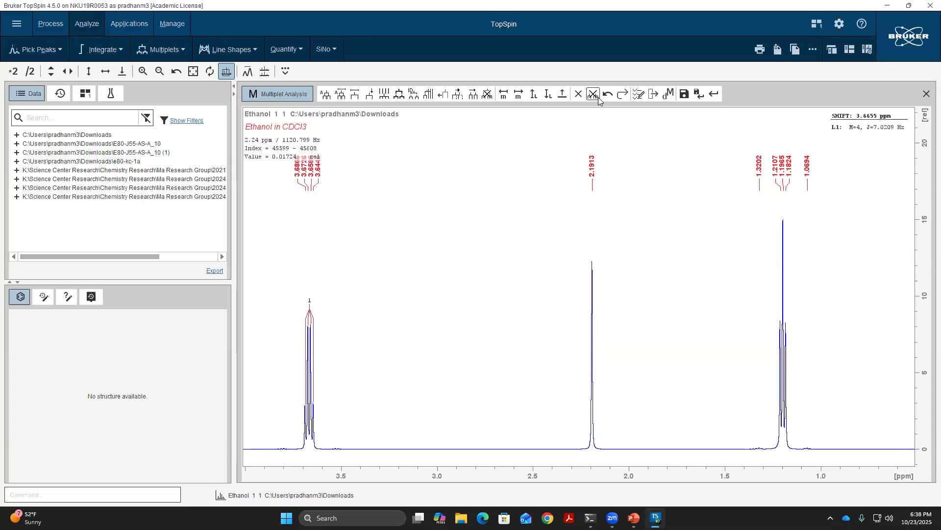
{"action": "left_click", "coordinate": [597, 96]}
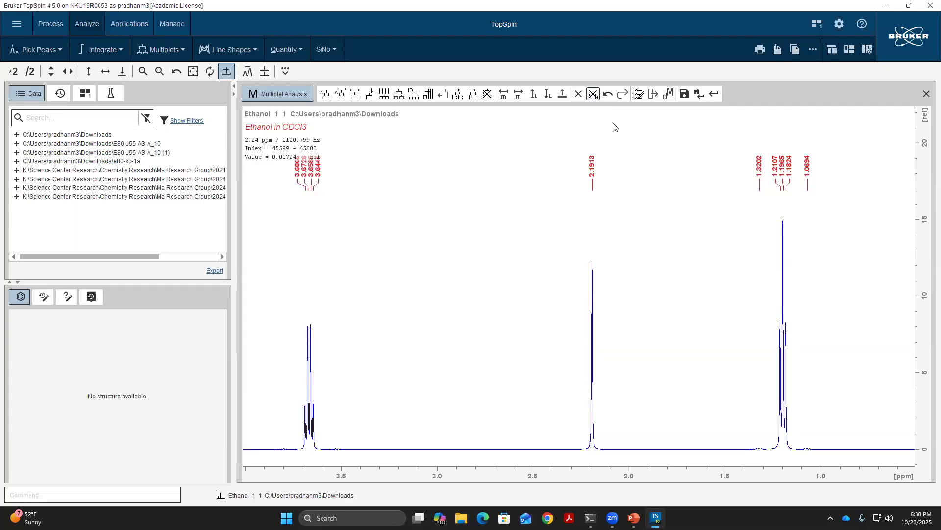
{"action": "left_click", "coordinate": [699, 94]}
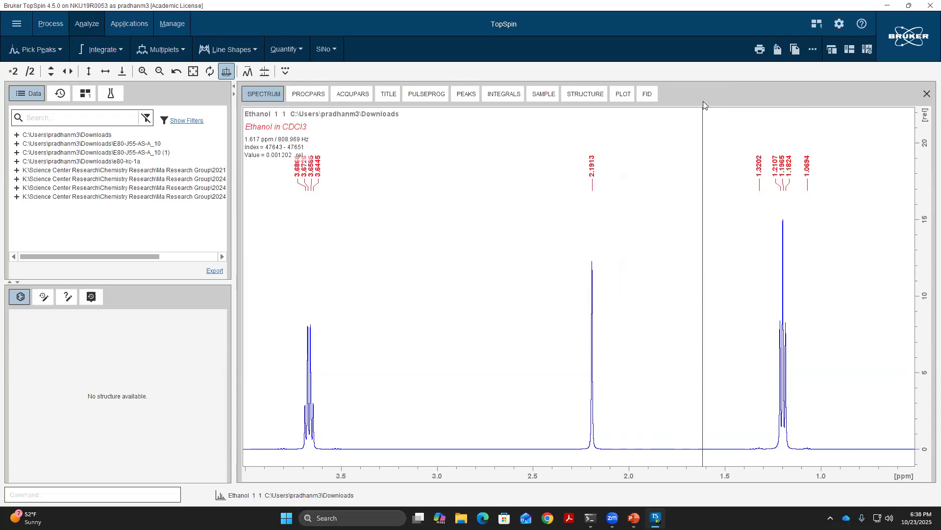